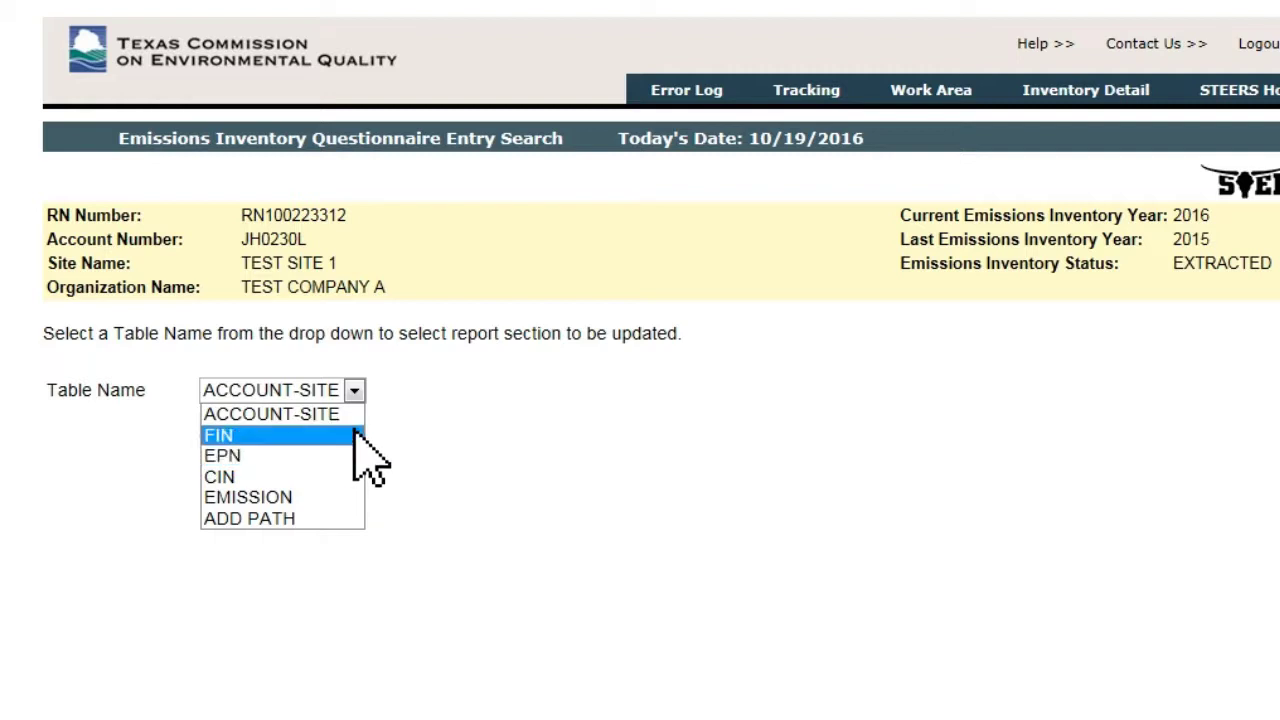
Step: Search the FIN table of the emissions inventory and open the CLGTWR2 cooling tower record for editing
left_click(356, 440)
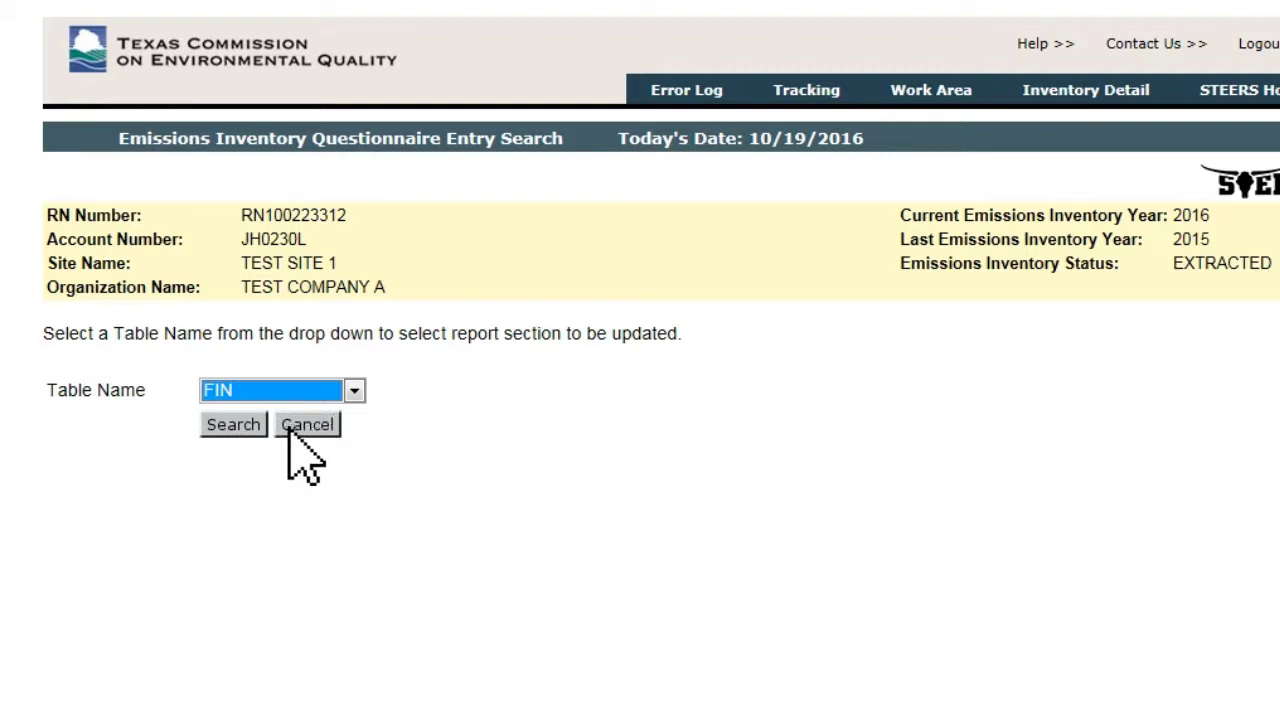
left_click(232, 424)
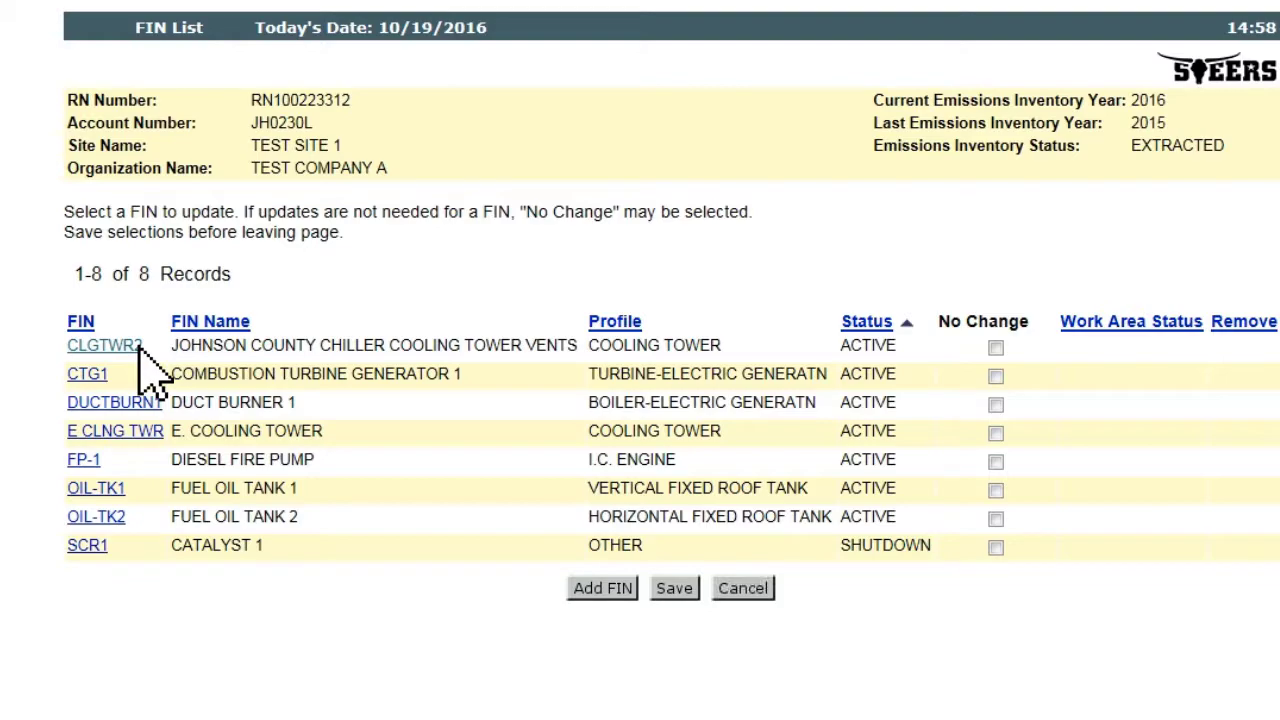
left_click(137, 346)
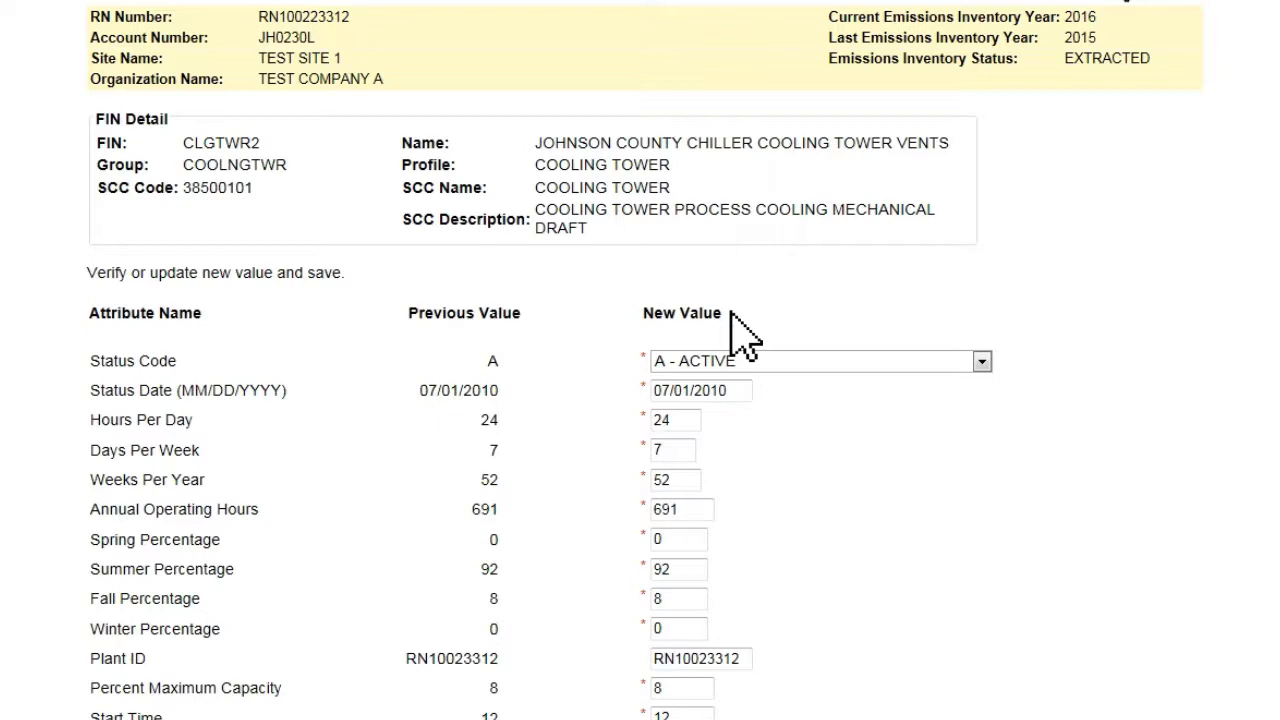
Step: Set CLGTWR2's Hours Per Day to 20 and Annual Operating Hours to 400, and save the record
scroll(731, 313, "down", 3)
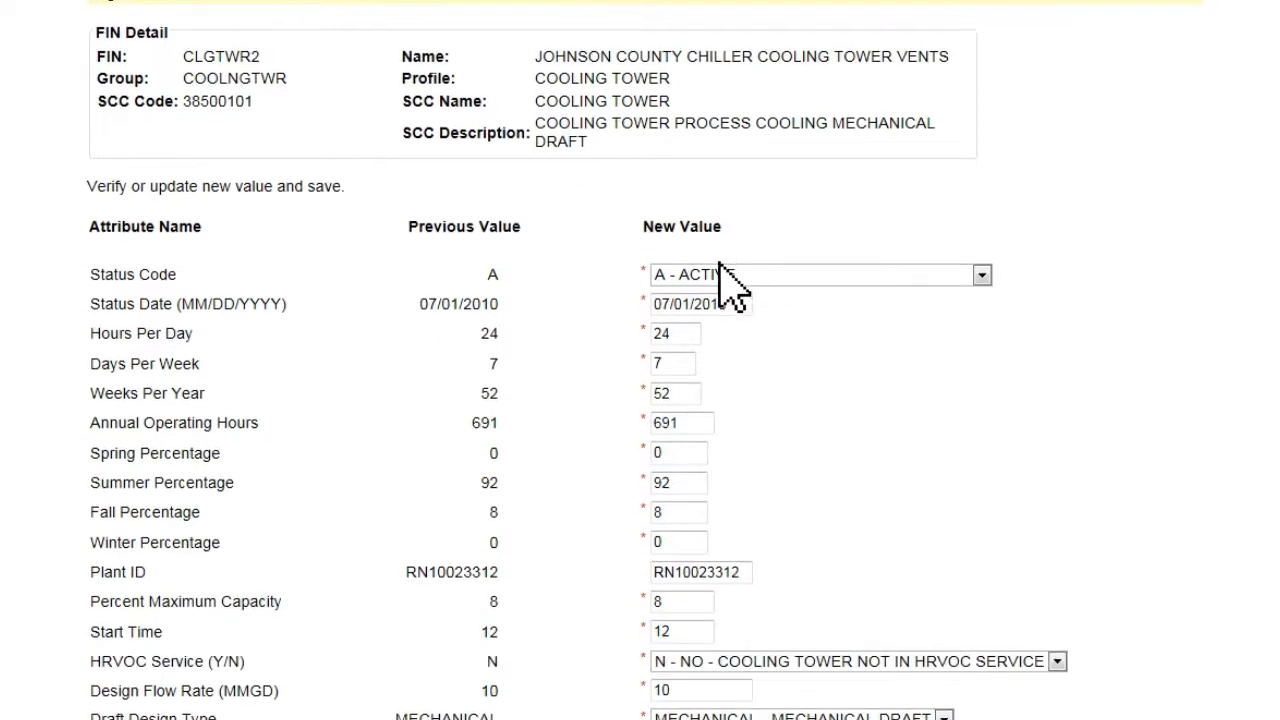
left_click(697, 170)
key("BackSpace")
type("0")
left_click(708, 258)
key("BackSpace")
key("BackSpace")
key("BackSpace")
type("400")
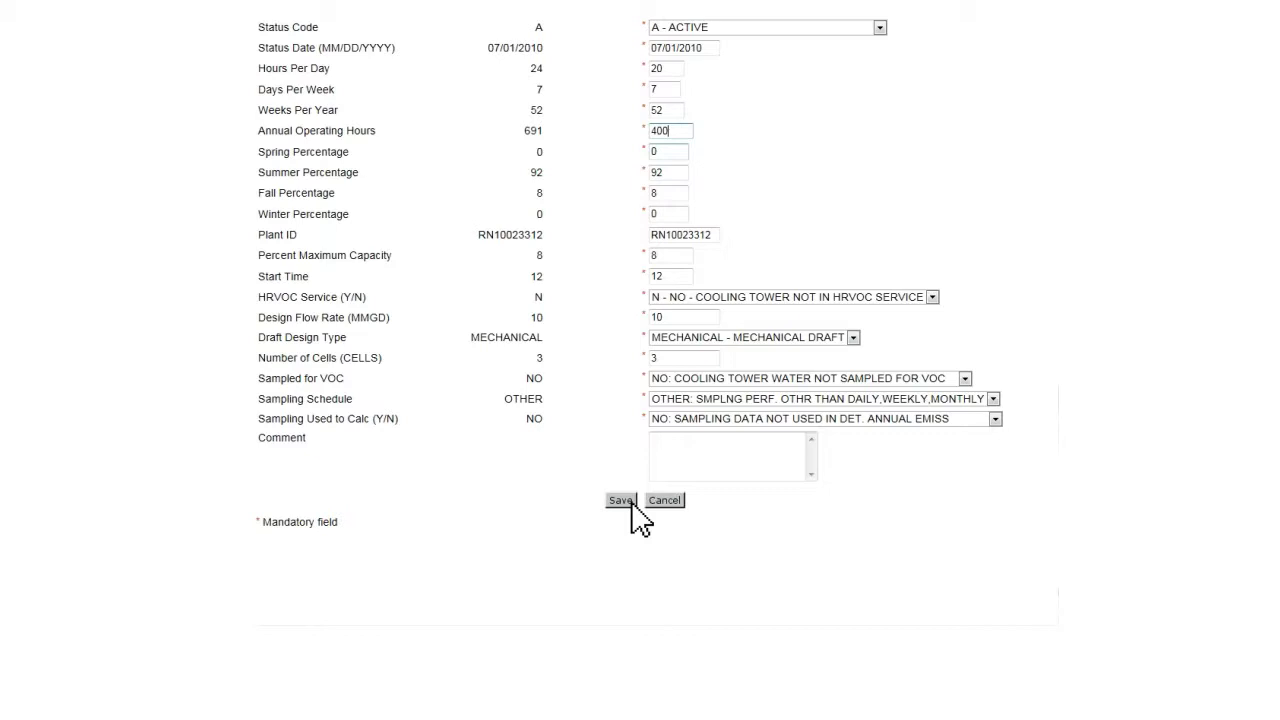
left_click(621, 500)
scroll(500, 371, "up", 4)
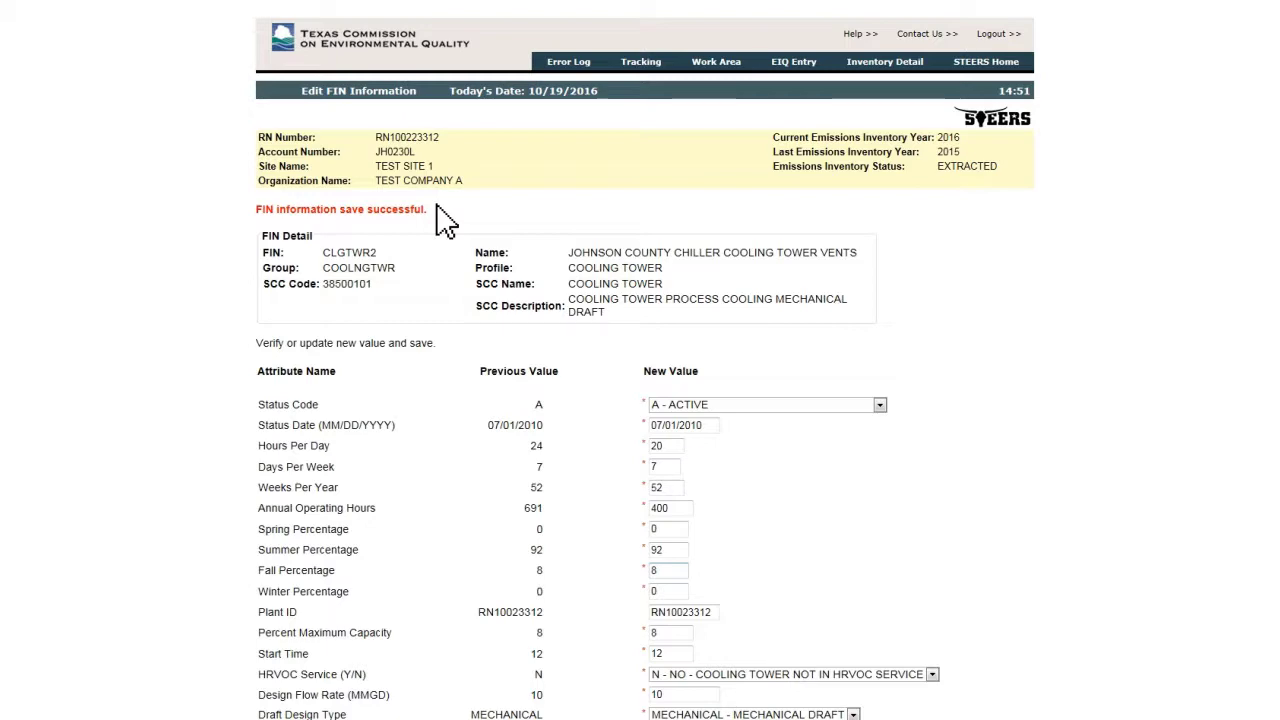
scroll(446, 222, "down", 5)
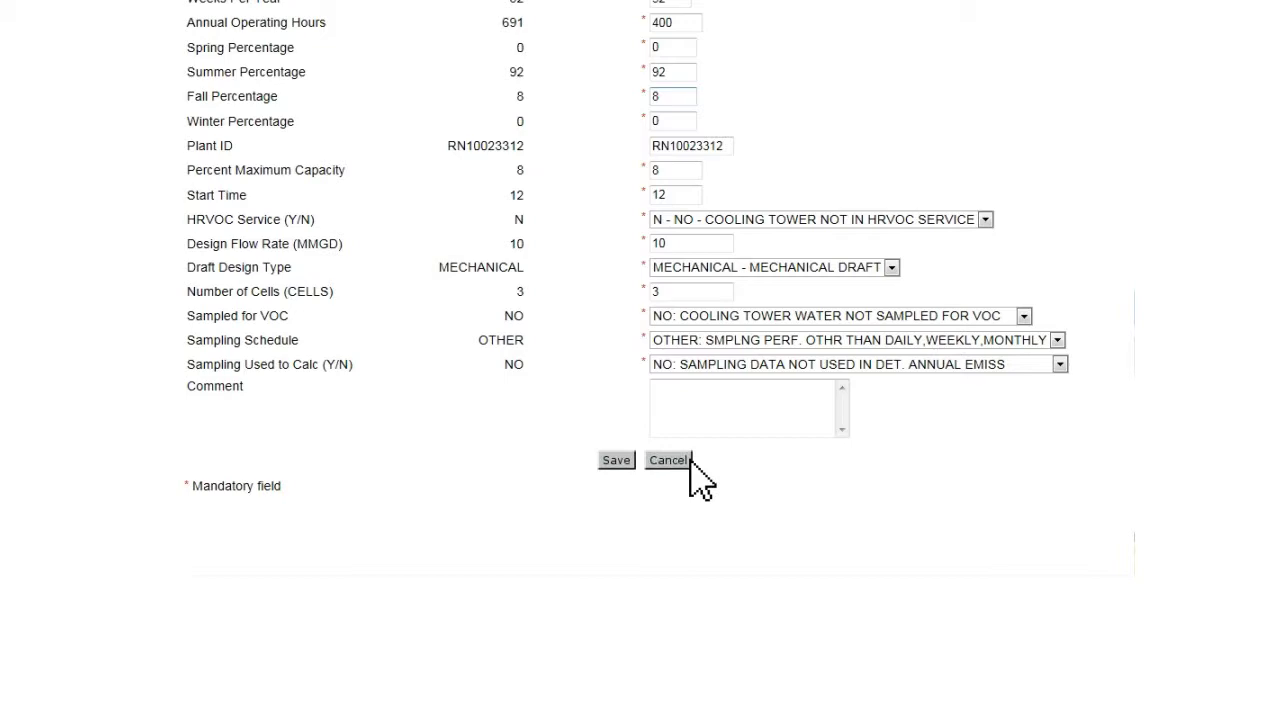
left_click(668, 460)
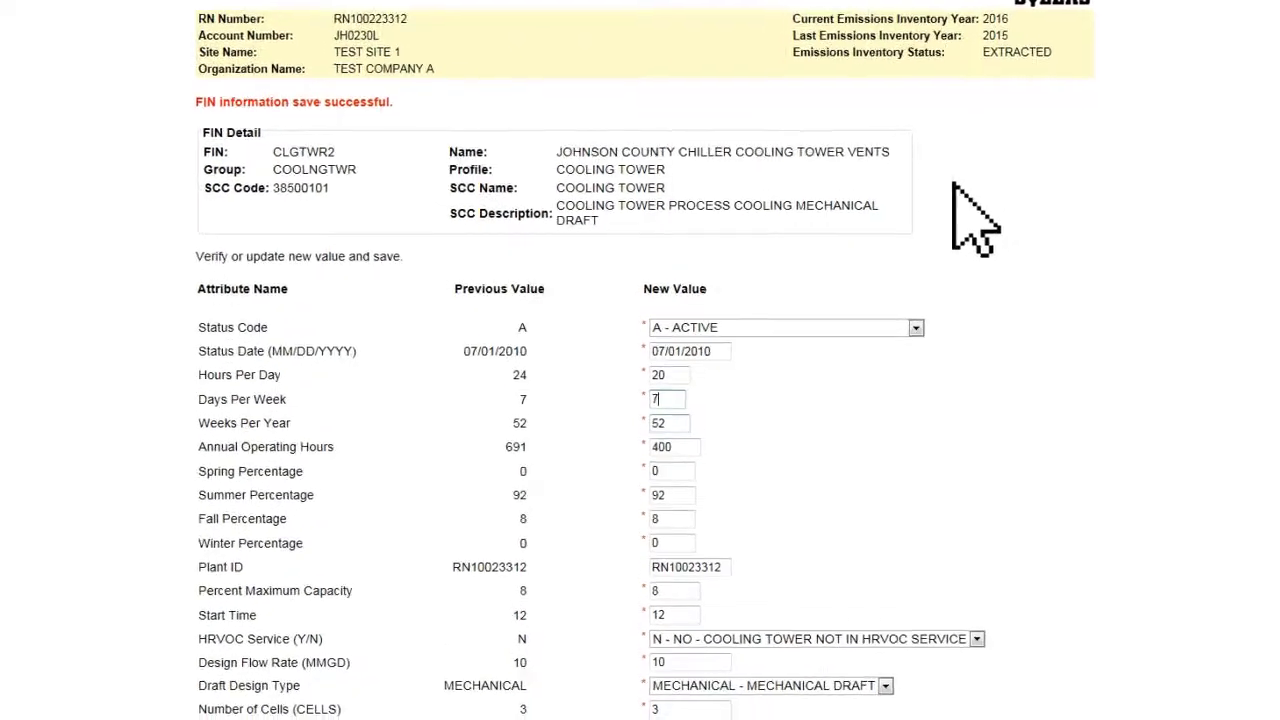
Step: Try to save the CLGTWR2 record with Days Per Week set to 8
key("BackSpace")
type("8")
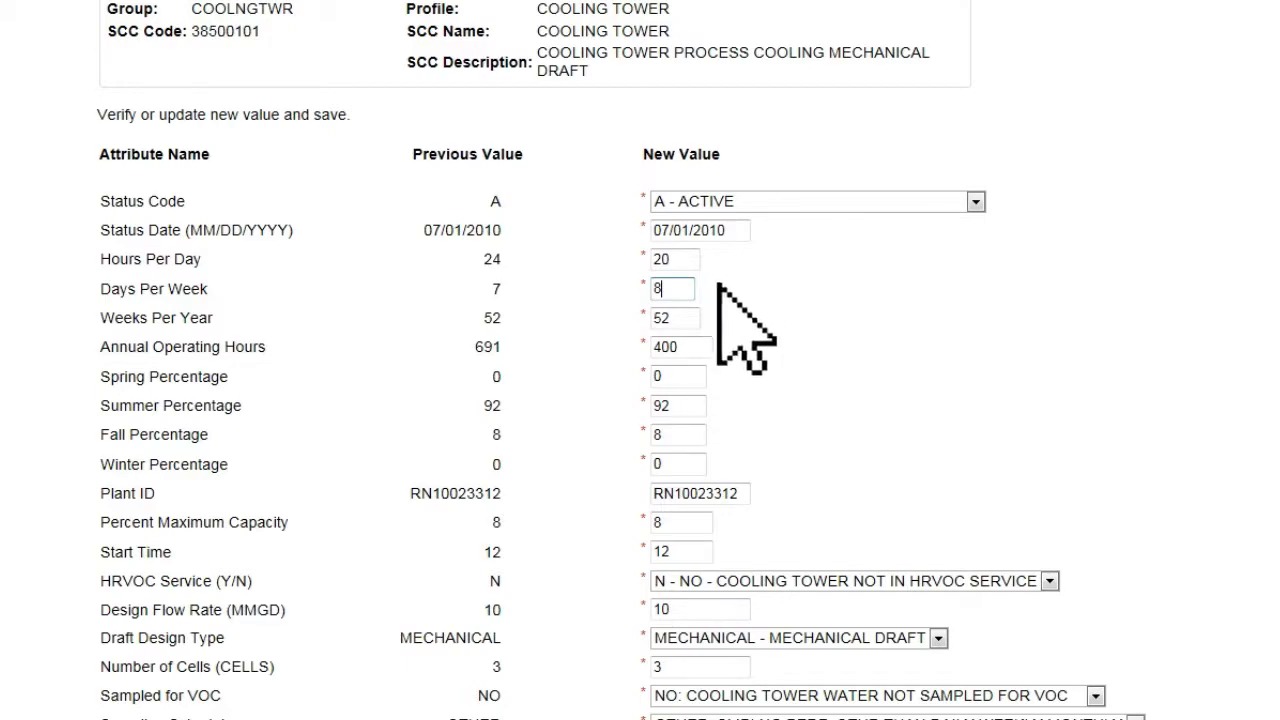
key("Return")
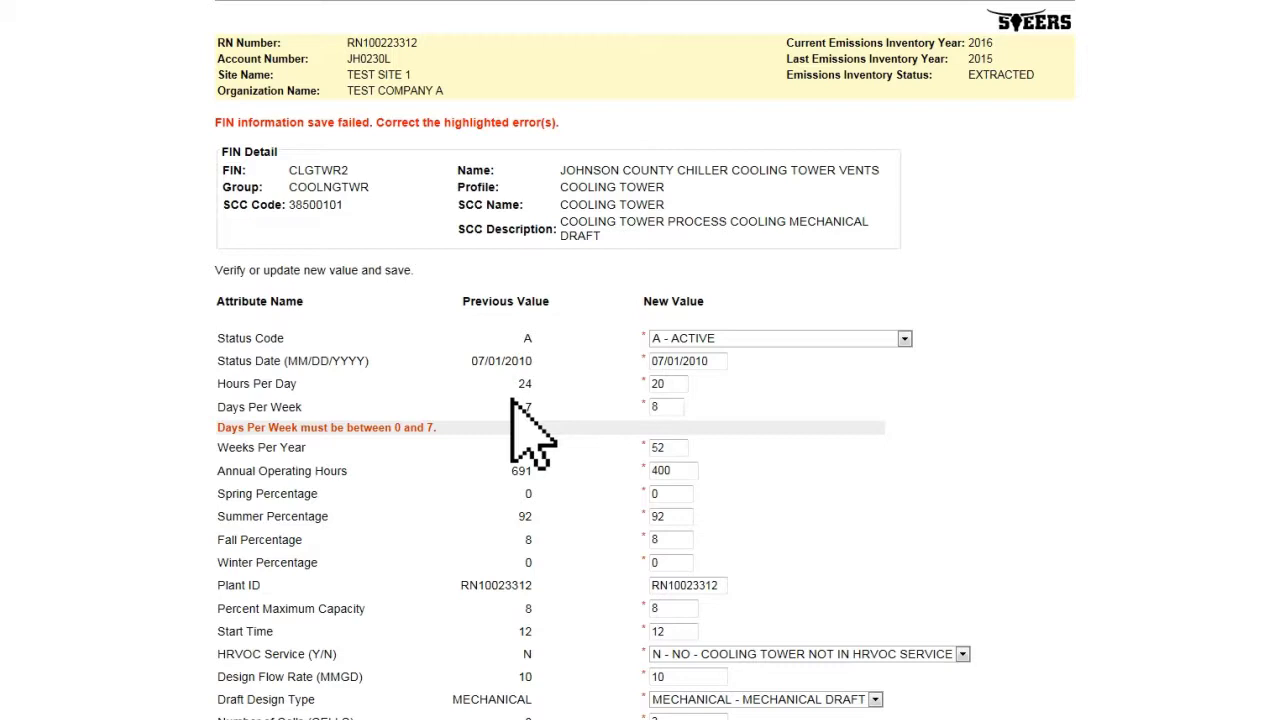
Step: Set CLGTWR2's Days Per Week to 7, save the record and go back to the FIN list
left_click(681, 408)
key("BackSpace")
type("7")
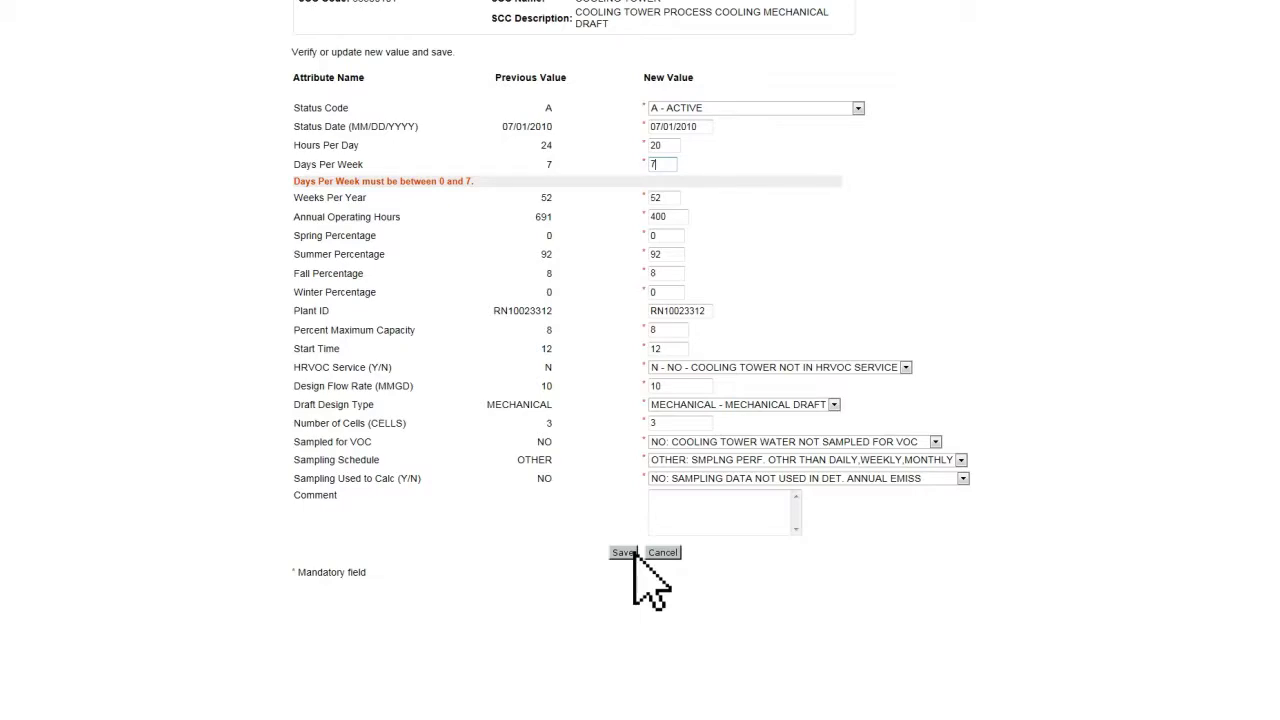
left_click(630, 552)
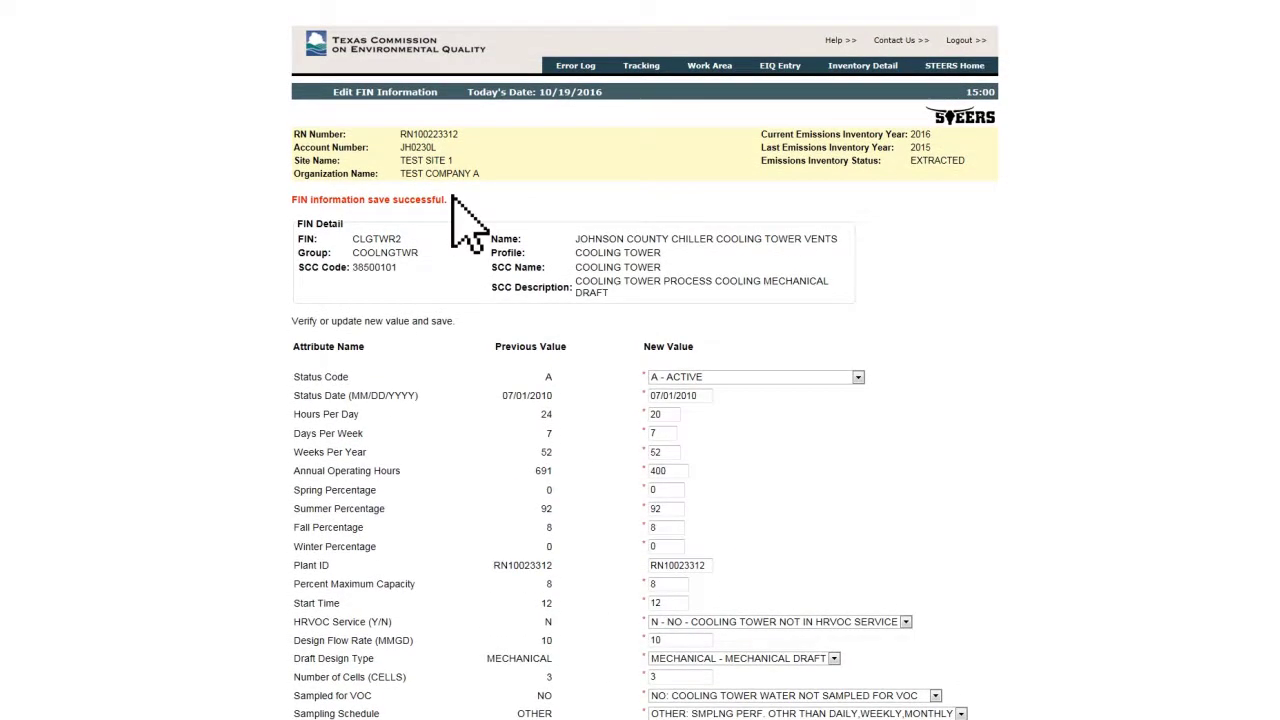
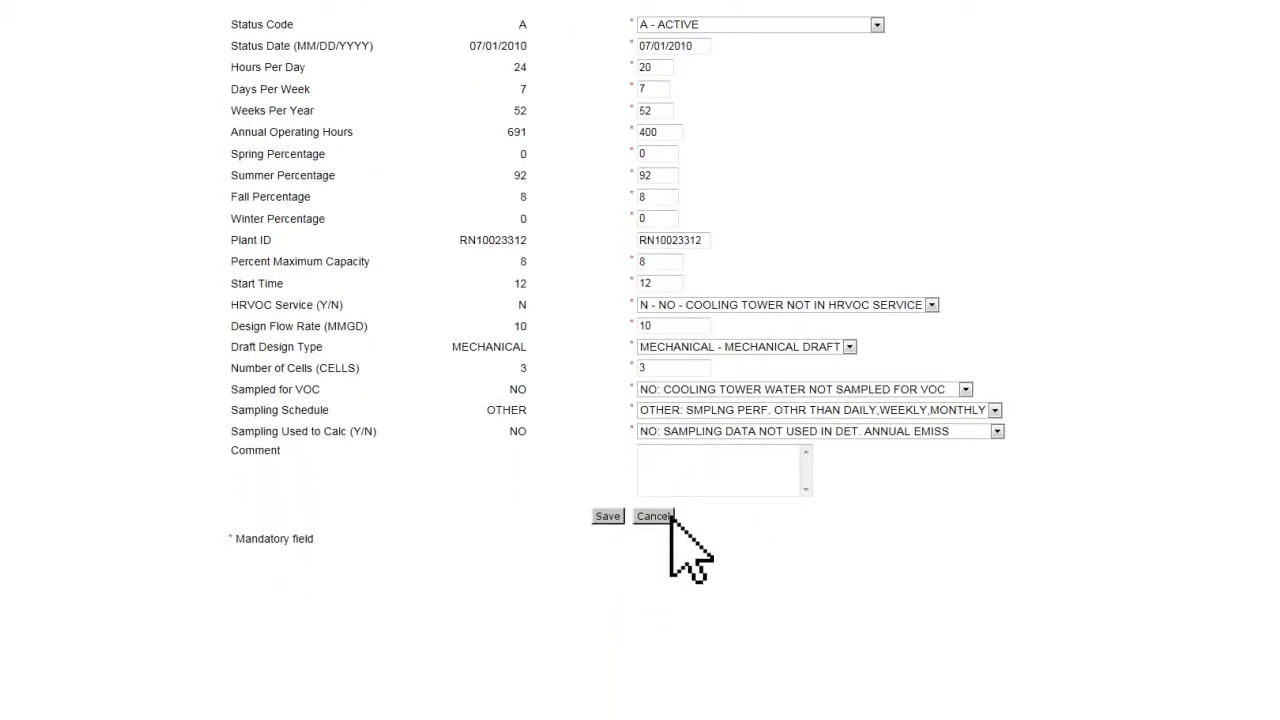
left_click(668, 516)
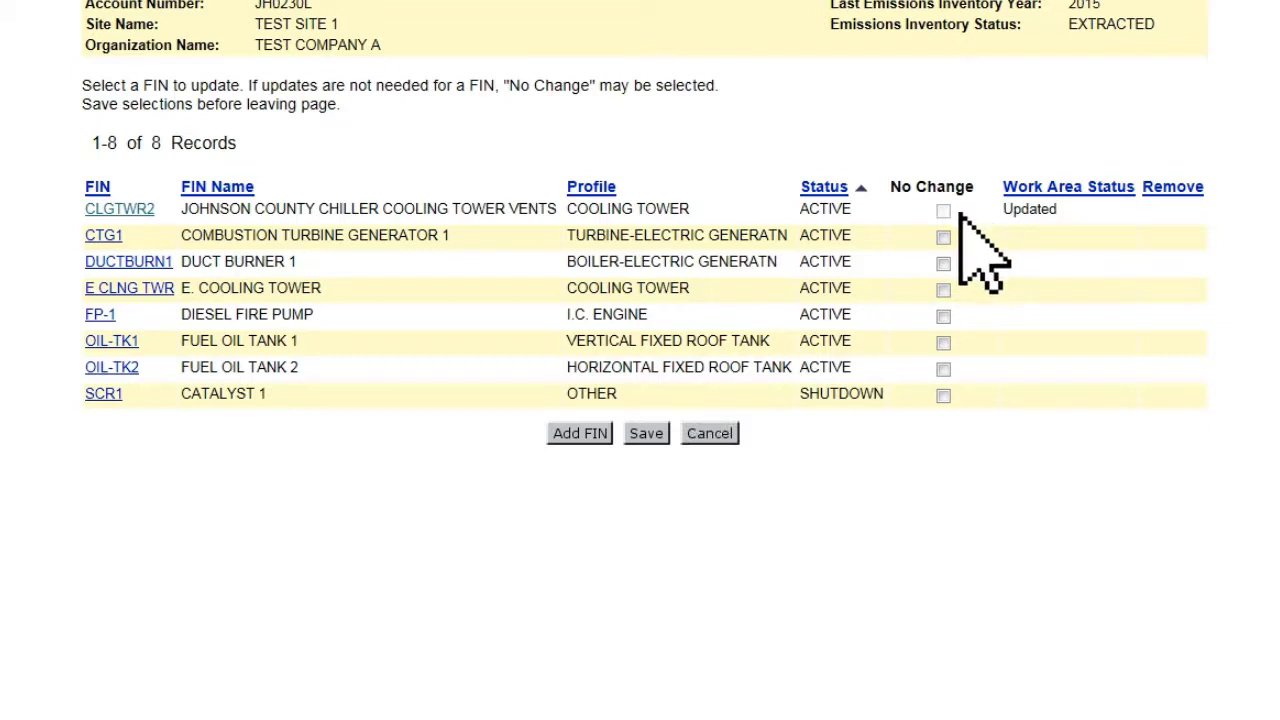
Step: Mark CTG1, DUCTBURN1, E CLNG TWR, FP-1, OIL-TK1, OIL-TK2 and SCR1 as No Change and save the FIN list selections
left_click(944, 237)
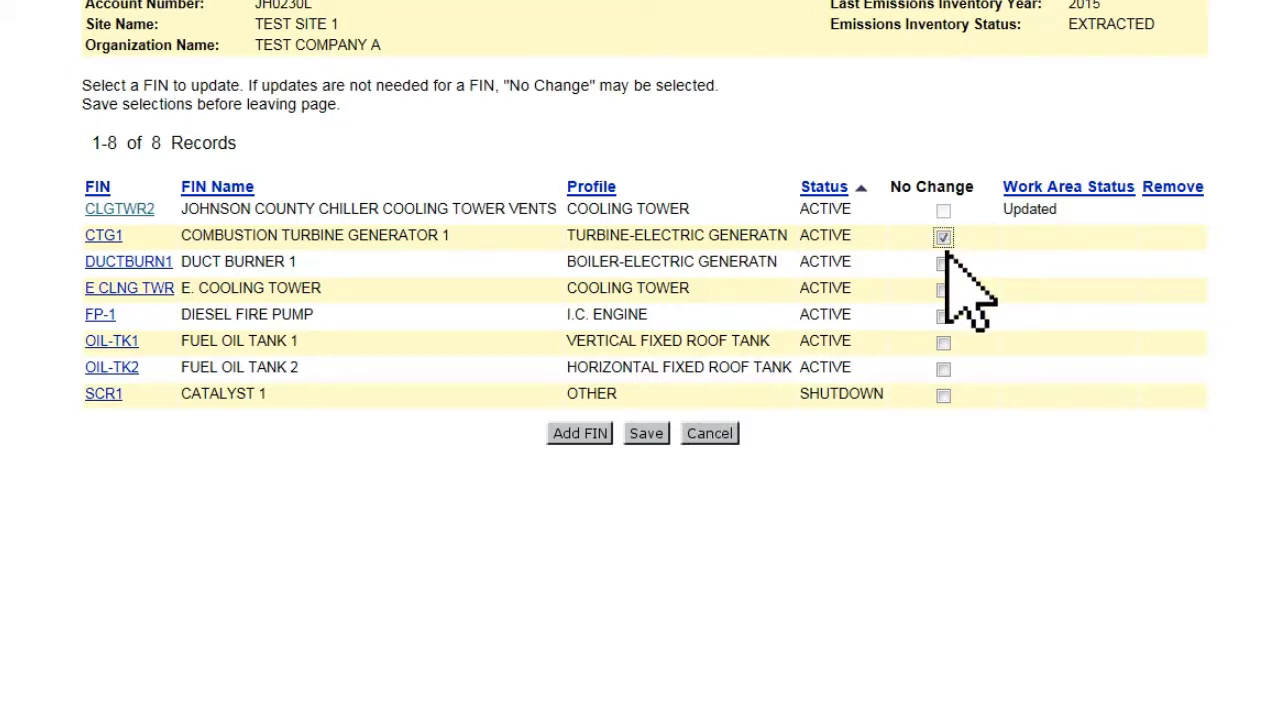
left_click(944, 263)
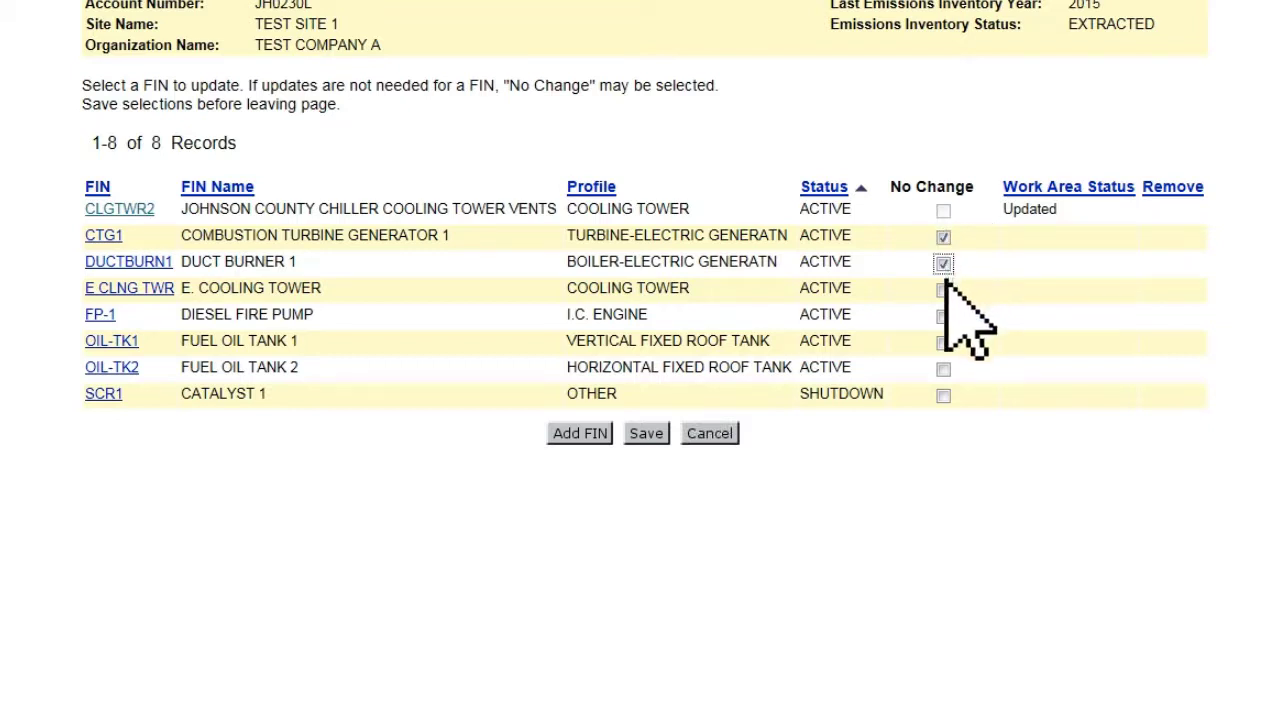
left_click(944, 291)
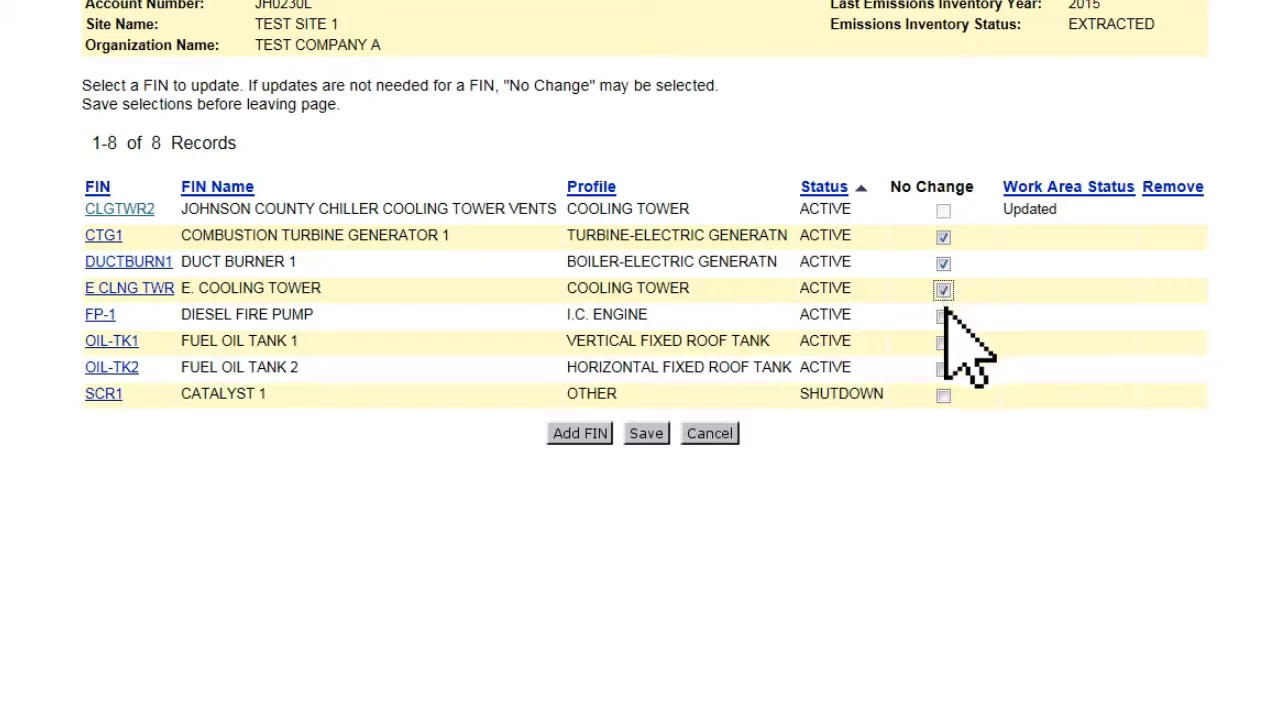
left_click(944, 316)
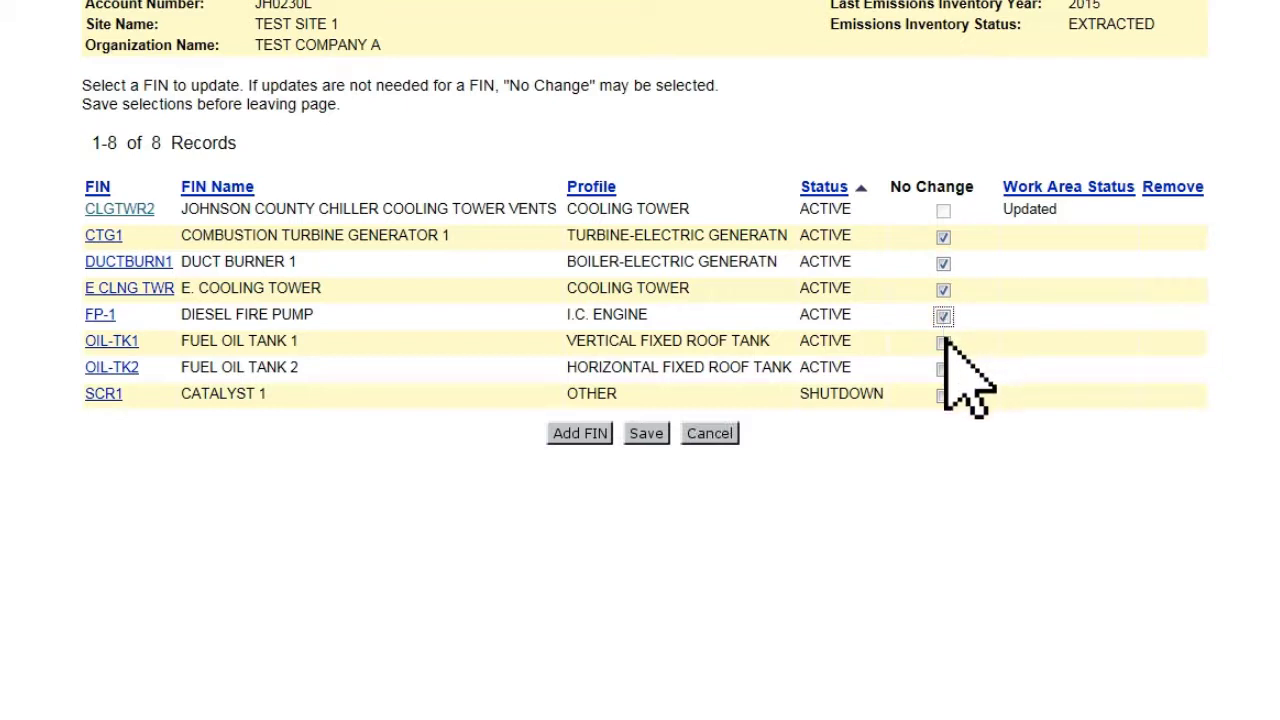
left_click(944, 342)
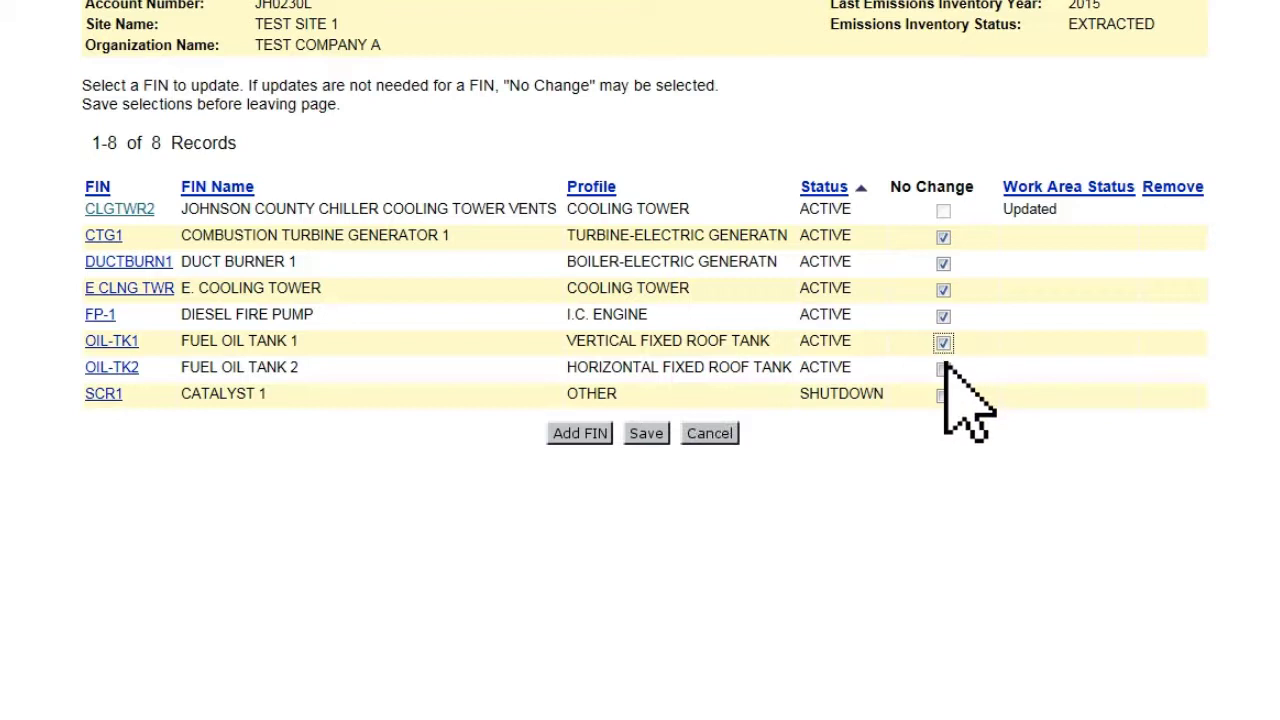
left_click(944, 368)
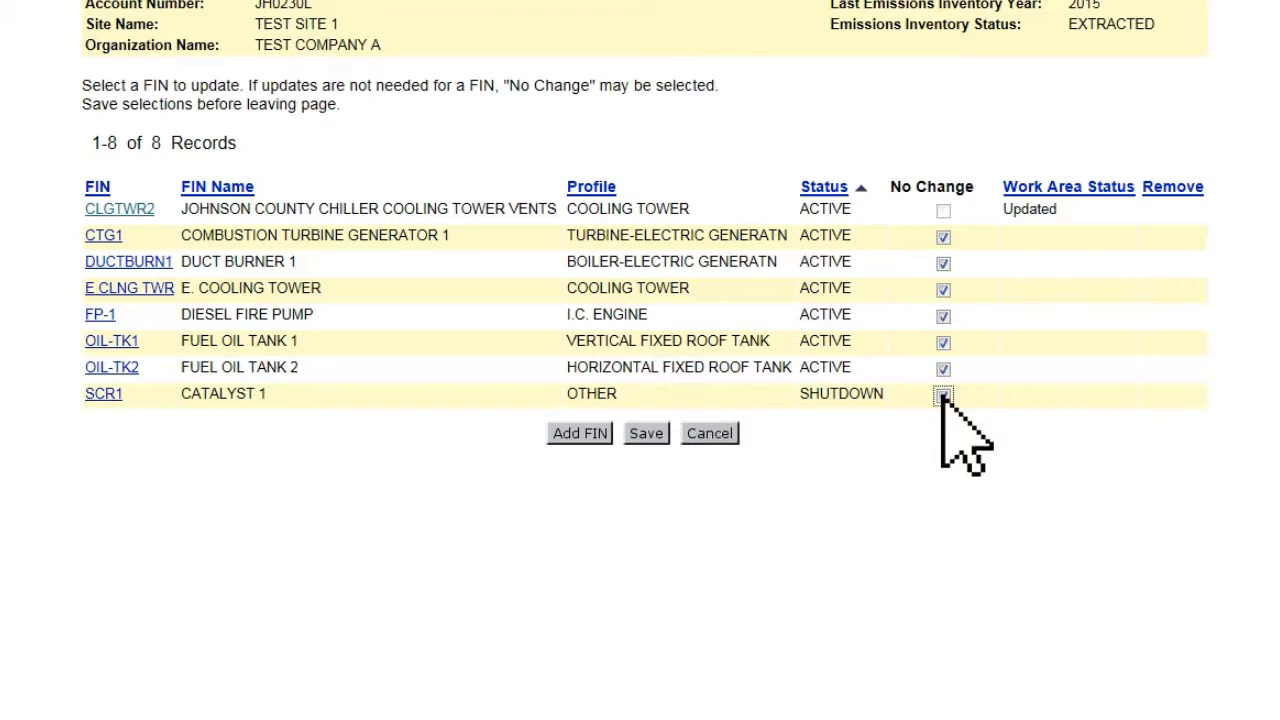
left_click(646, 433)
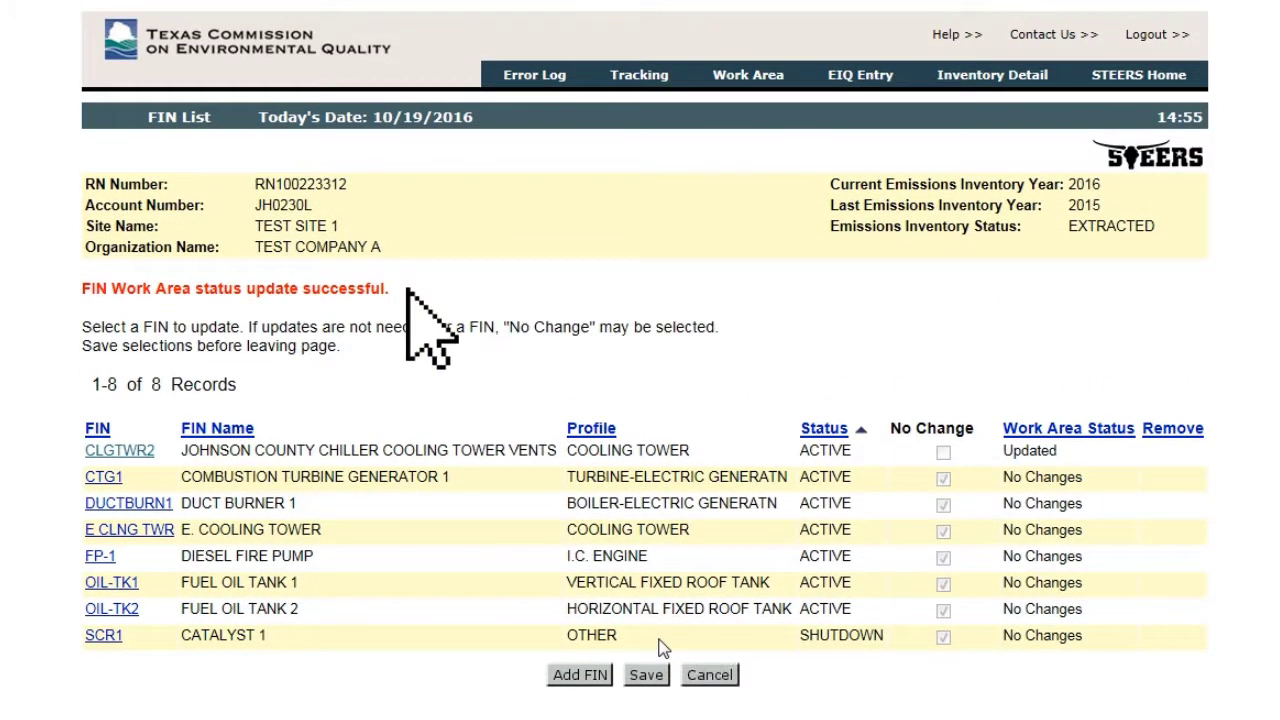